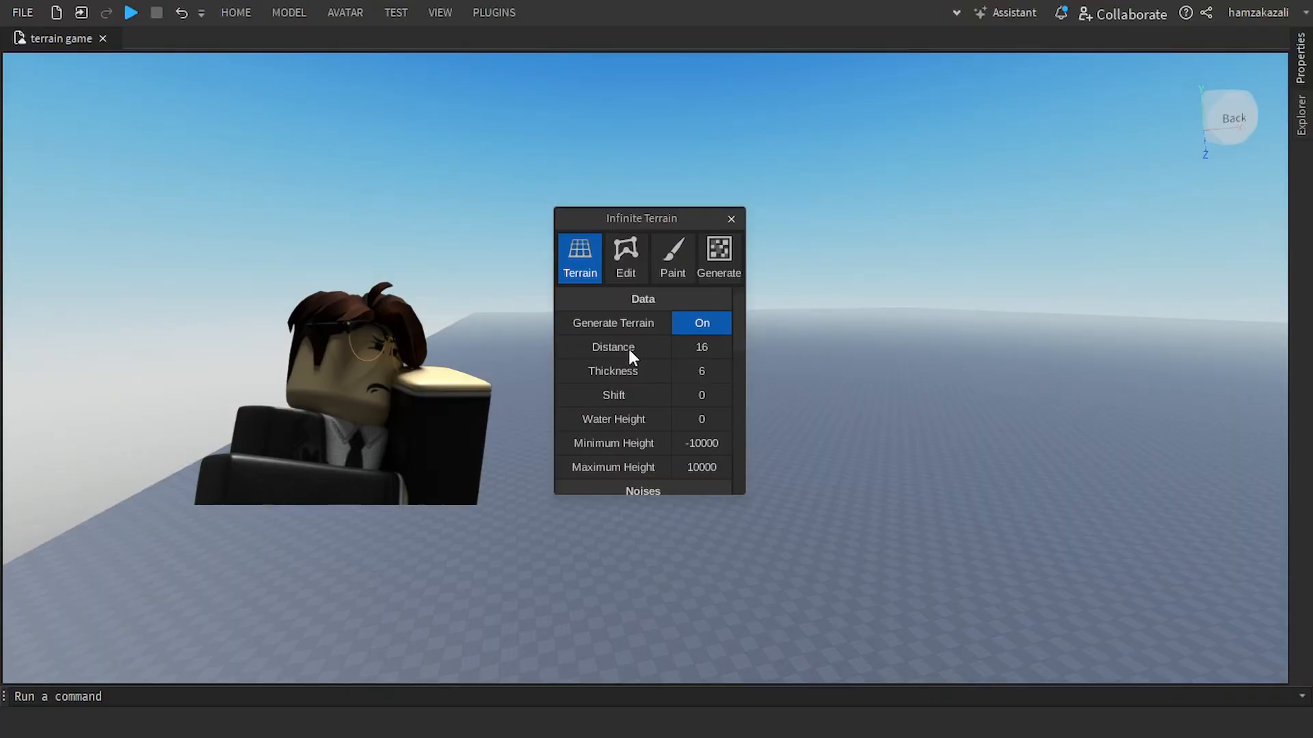
- Add a material to the Infinite Terrain settings
{"action": "scroll", "coordinate": [635, 353], "scroll_direction": "down", "scroll_amount": 10}
{"action": "scroll", "coordinate": [680, 362], "scroll_direction": "up", "scroll_amount": 5}
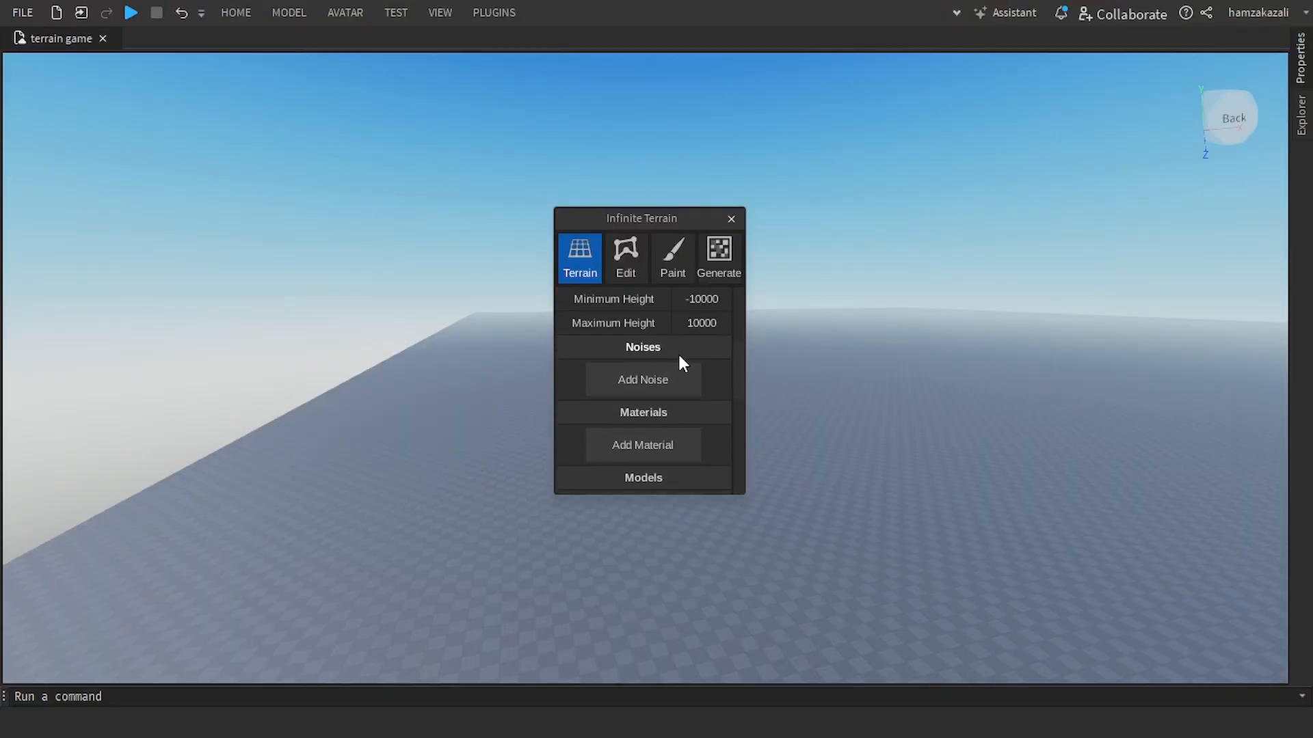
{"action": "left_click", "coordinate": [685, 436]}
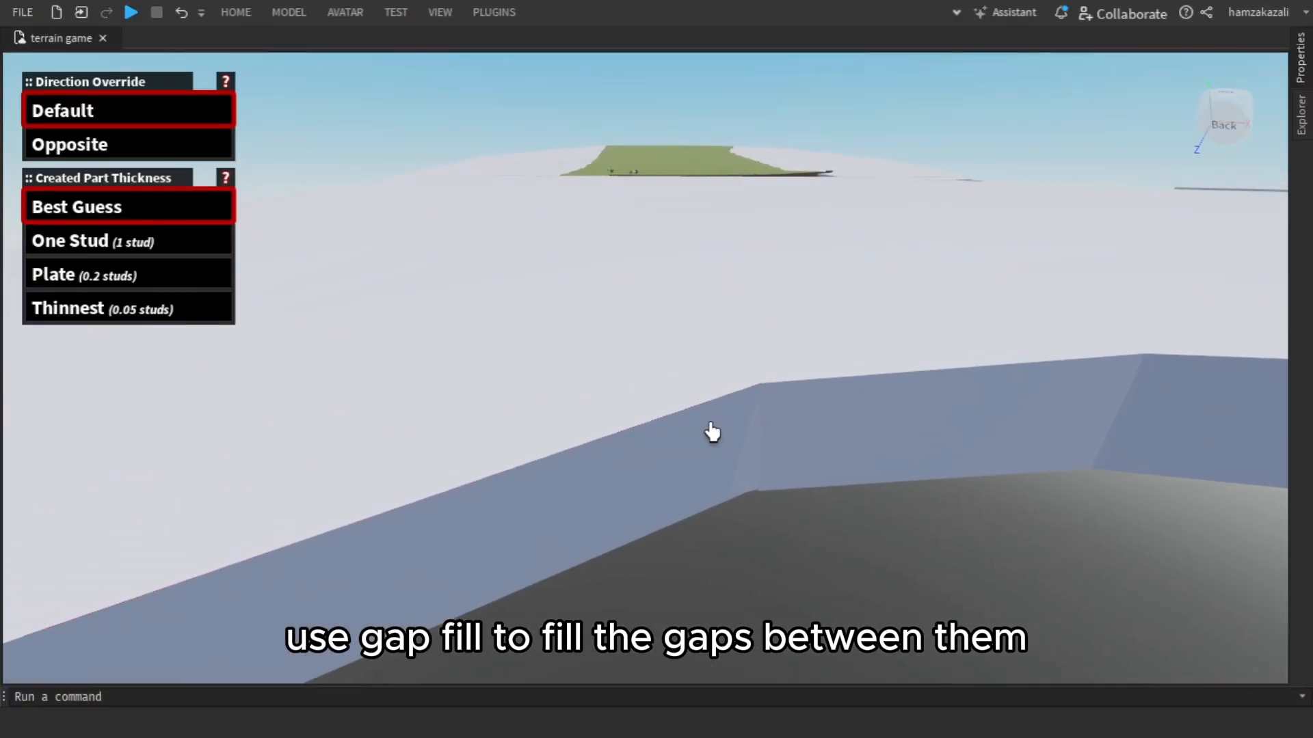
- Fill the gaps between the neighbouring terrain edges, using the Default direction and Best Guess thickness
{"action": "left_click", "coordinate": [671, 418]}
{"action": "left_click", "coordinate": [880, 381]}
{"action": "right_click_drag", "start_coordinate": [956, 433], "coordinate": [982, 463]}
{"action": "left_click", "coordinate": [509, 427]}
{"action": "left_click", "coordinate": [948, 363]}
{"action": "key", "text": "s"}
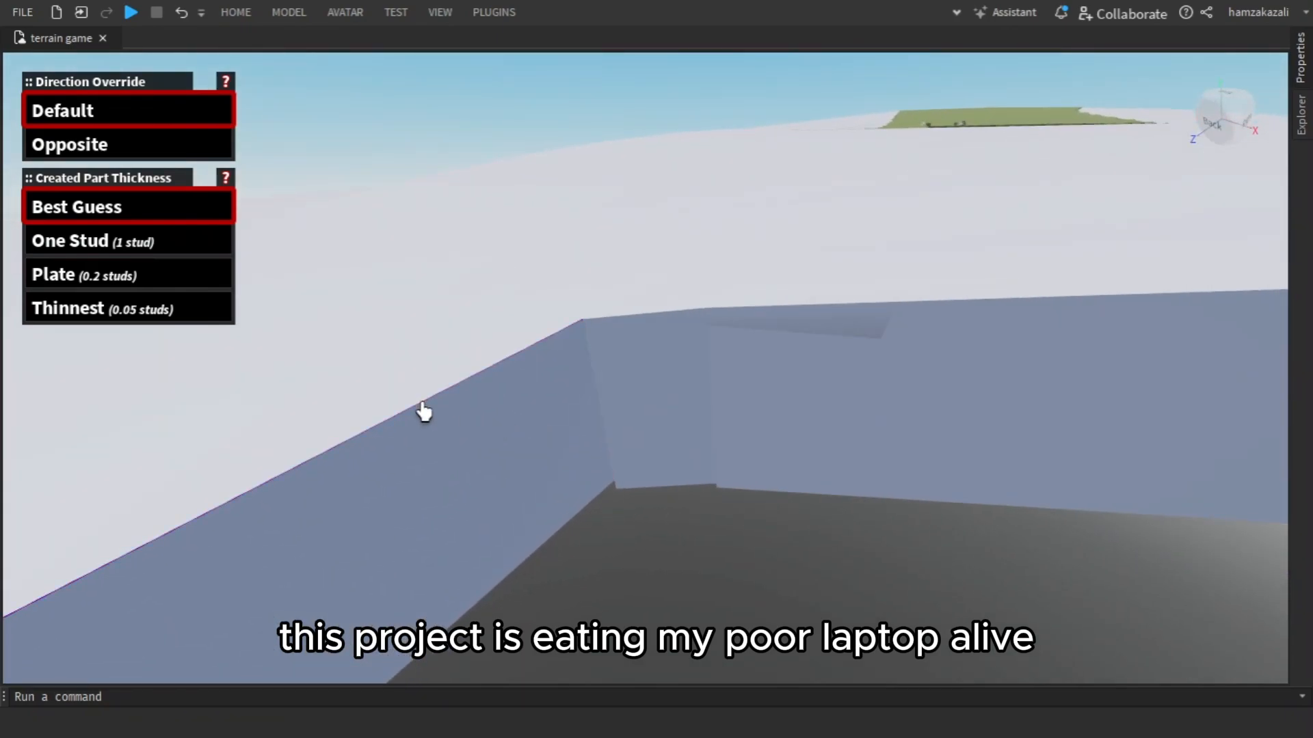
{"action": "right_click_drag", "start_coordinate": [878, 314], "coordinate": [891, 367]}
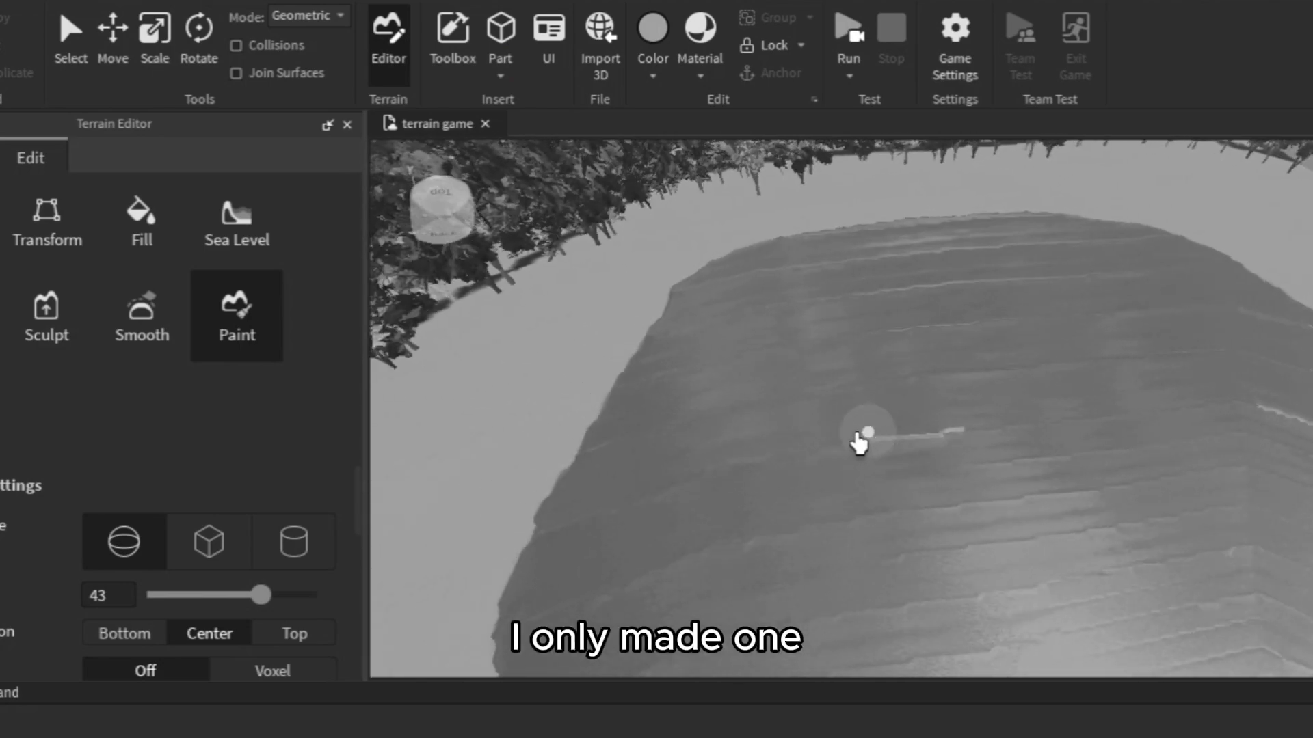
{"action": "right_click_drag", "start_coordinate": [858, 443], "coordinate": [855, 474]}
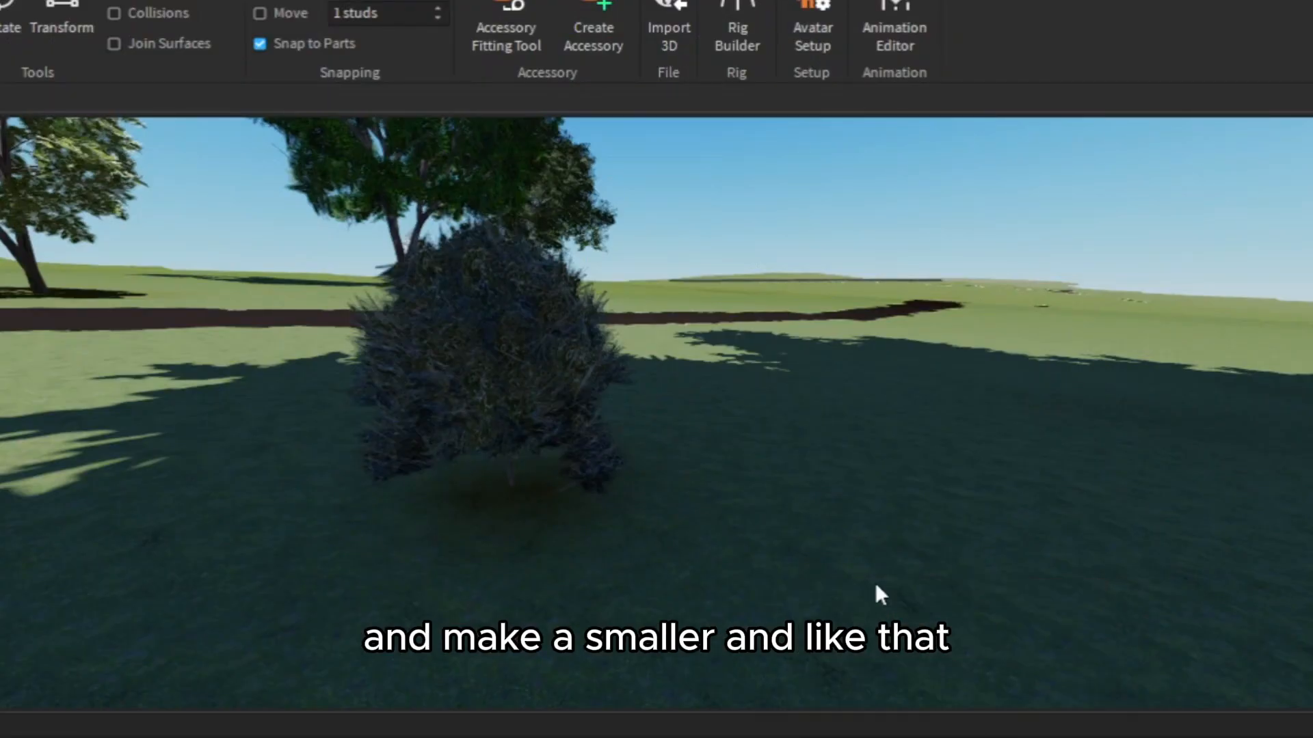
{"action": "mouse_move", "coordinate": [875, 583]}
{"action": "right_mouse_down"}
{"action": "mouse_move", "coordinate": [862, 556]}
{"action": "mouse_move", "coordinate": [863, 567]}
{"action": "right_mouse_up"}
{"action": "scroll", "coordinate": [862, 566], "scroll_direction": "down", "scroll_amount": 10}
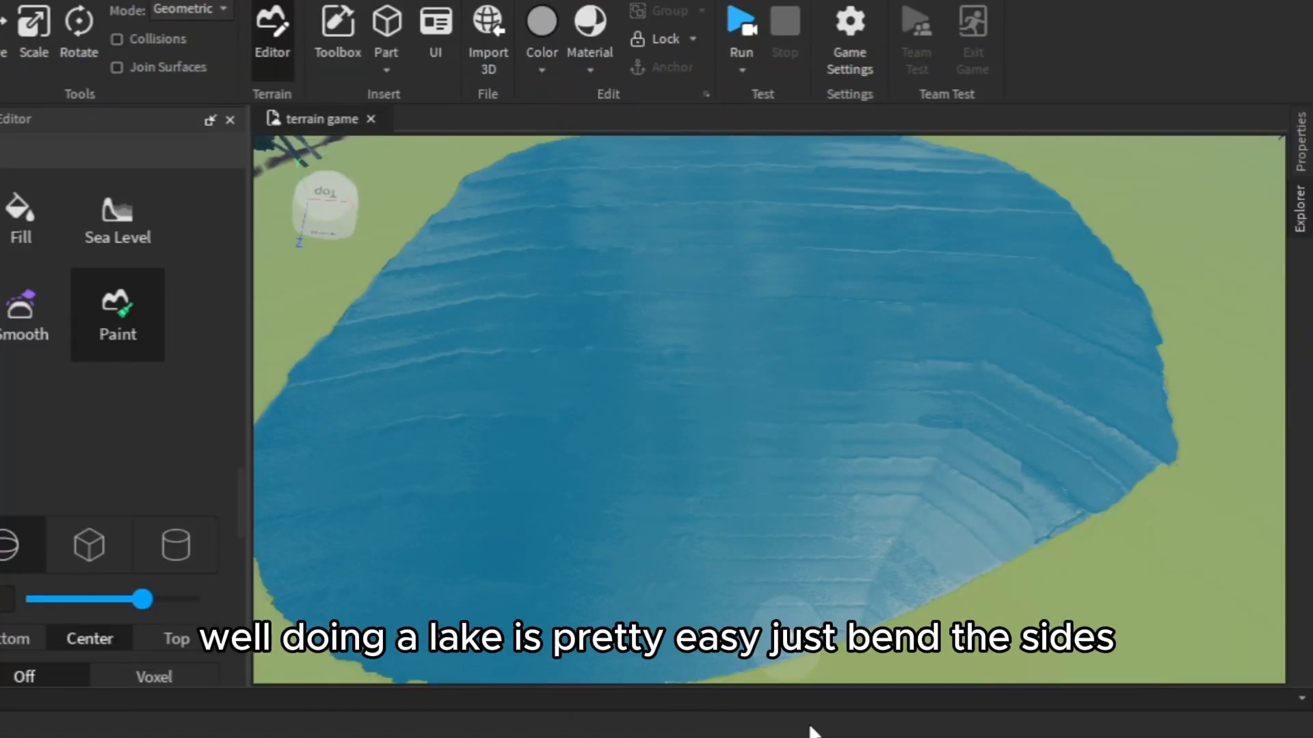
{"action": "right_click_drag", "start_coordinate": [753, 435], "coordinate": [747, 442]}
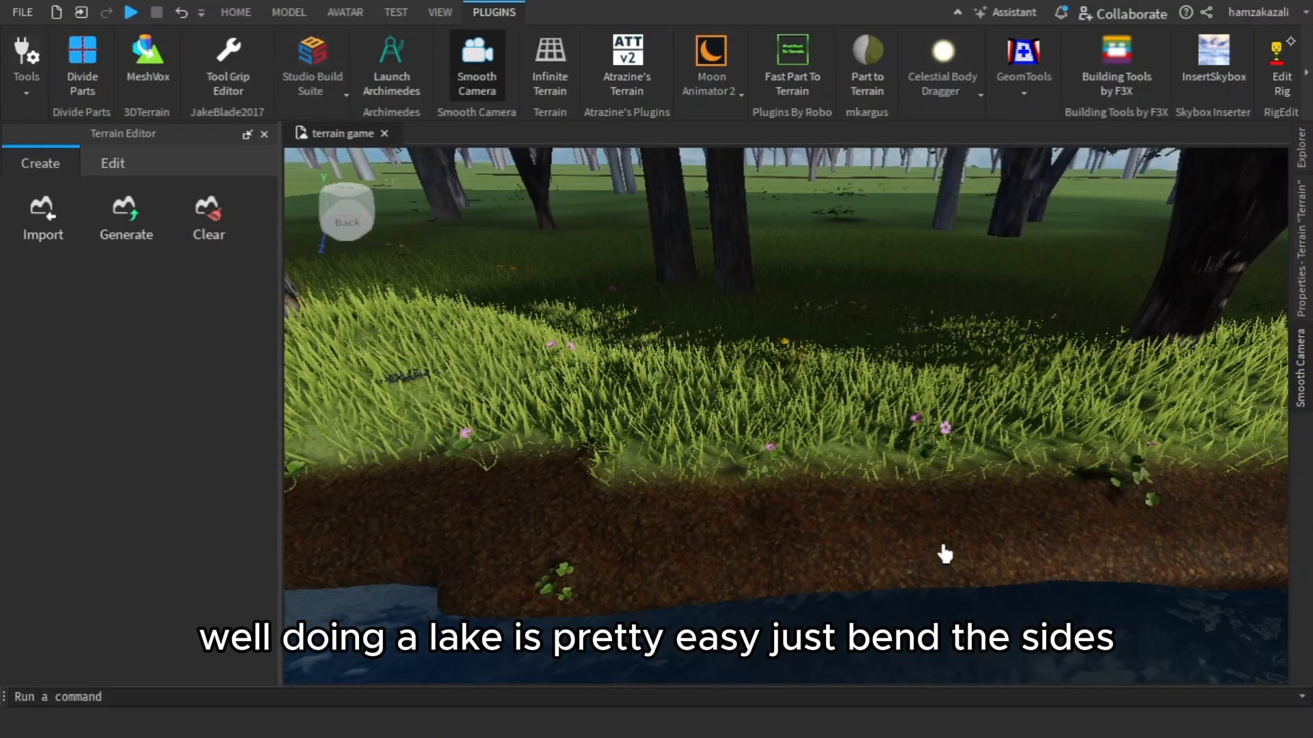
{"action": "right_click_drag", "start_coordinate": [944, 551], "coordinate": [941, 555]}
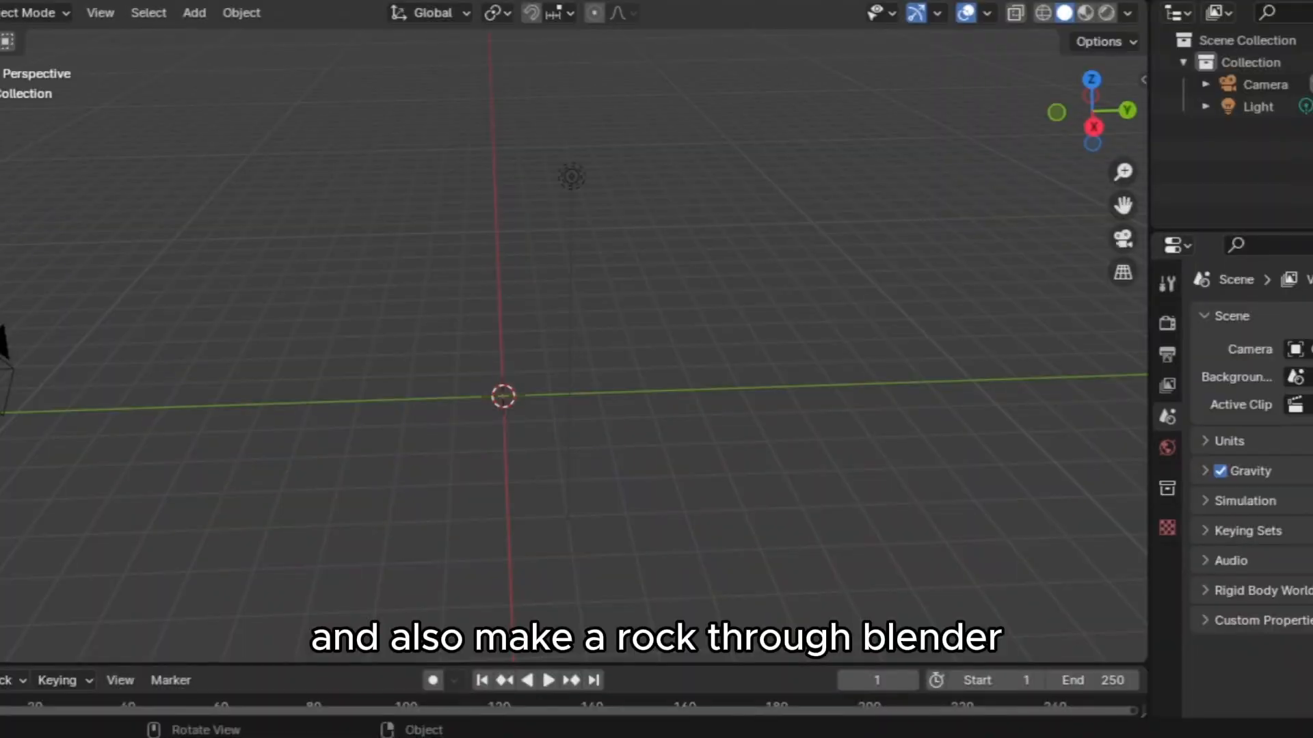
- Switch to Blender and add a generated rock mesh to the empty scene
{"action": "key", "text": "shift+a"}
{"action": "mouse_move", "coordinate": [530, 303]}
{"action": "left_click", "coordinate": [646, 538]}
{"action": "key", "text": "shift+grave"}
{"action": "key", "text": "w"}
{"action": "left_click", "coordinate": [571, 524]}
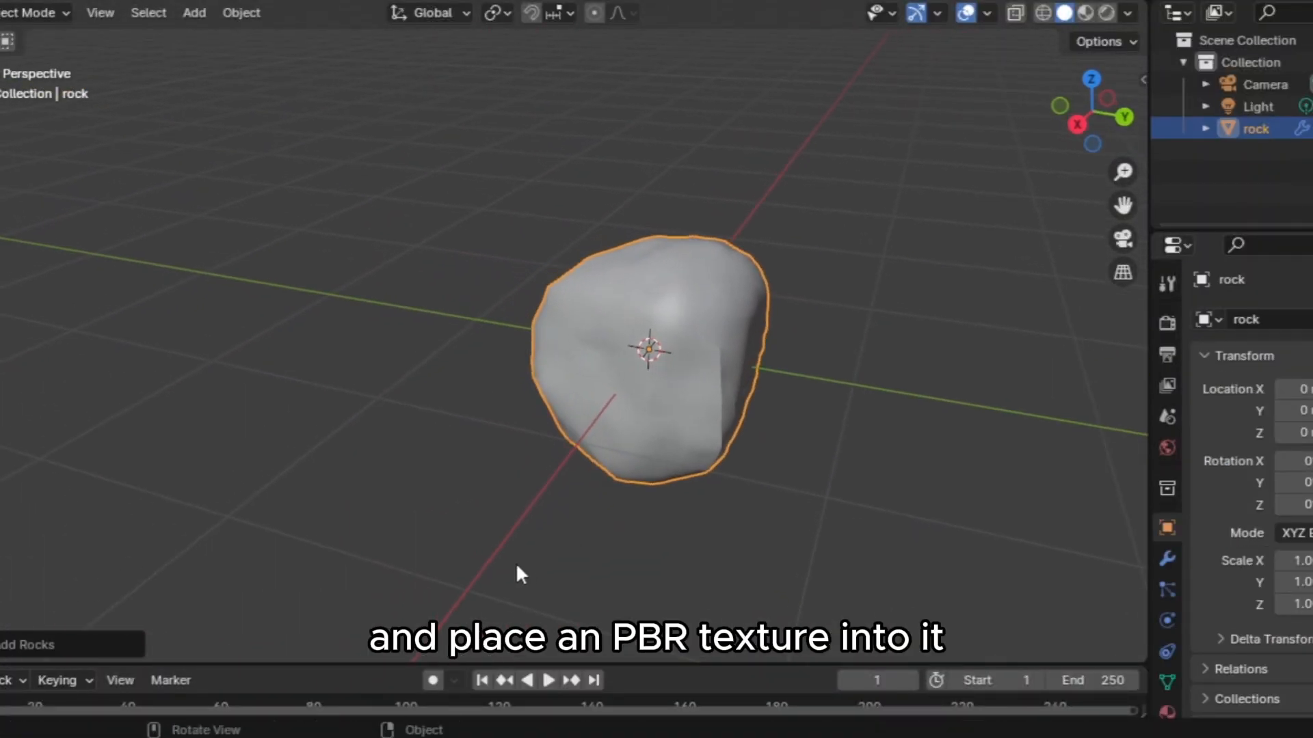
- Set the number of generated rocks to 2
{"action": "left_click", "coordinate": [28, 644]}
{"action": "left_click", "coordinate": [176, 115]}
{"action": "type", "text": "2"}
{"action": "key", "text": "Return"}
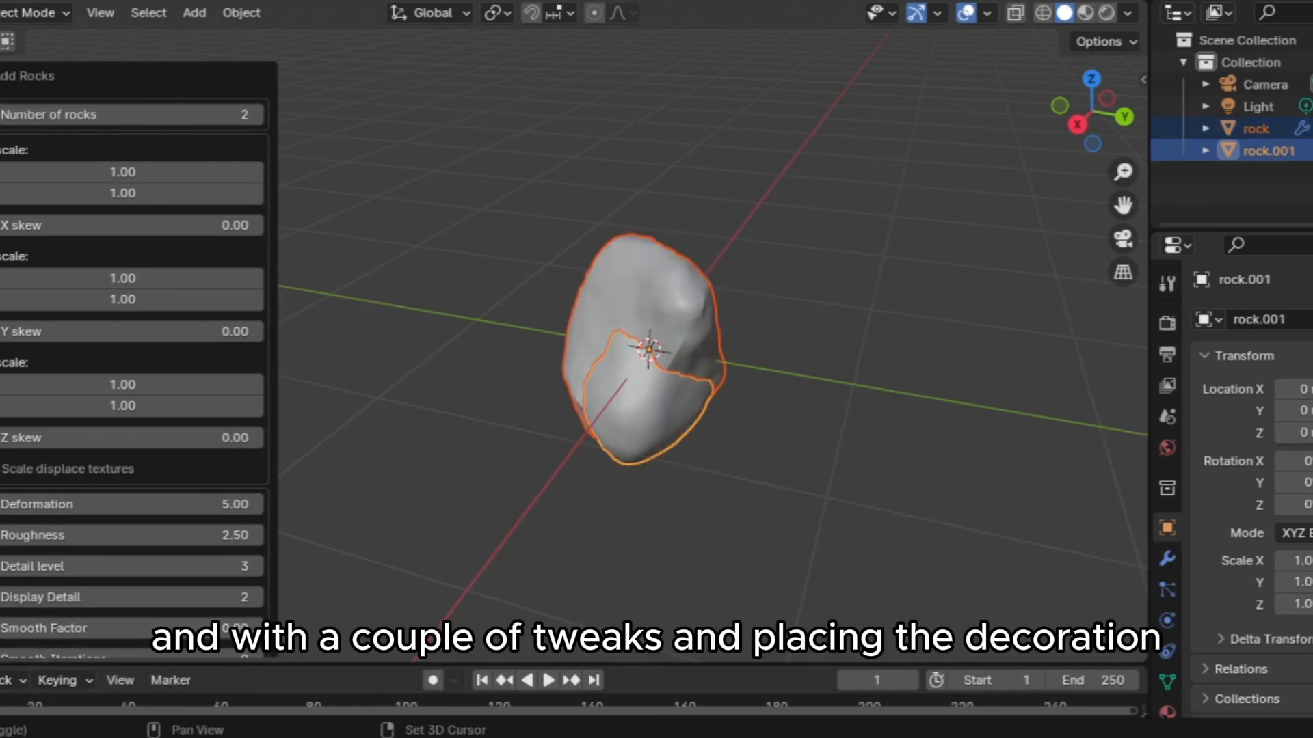
- Reduce the number of generated rocks to 1 and look at the rock from another viewpoint
{"action": "key", "text": "shift+grave"}
{"action": "key", "text": "s"}
{"action": "left_click", "coordinate": [550, 288]}
{"action": "left_click_drag", "start_coordinate": [112, 230], "coordinate": [150, 217]}
{"action": "left_click_drag", "start_coordinate": [150, 115], "coordinate": [109, 115]}
{"action": "key", "text": "shift+grave"}
{"action": "key", "text": "w"}
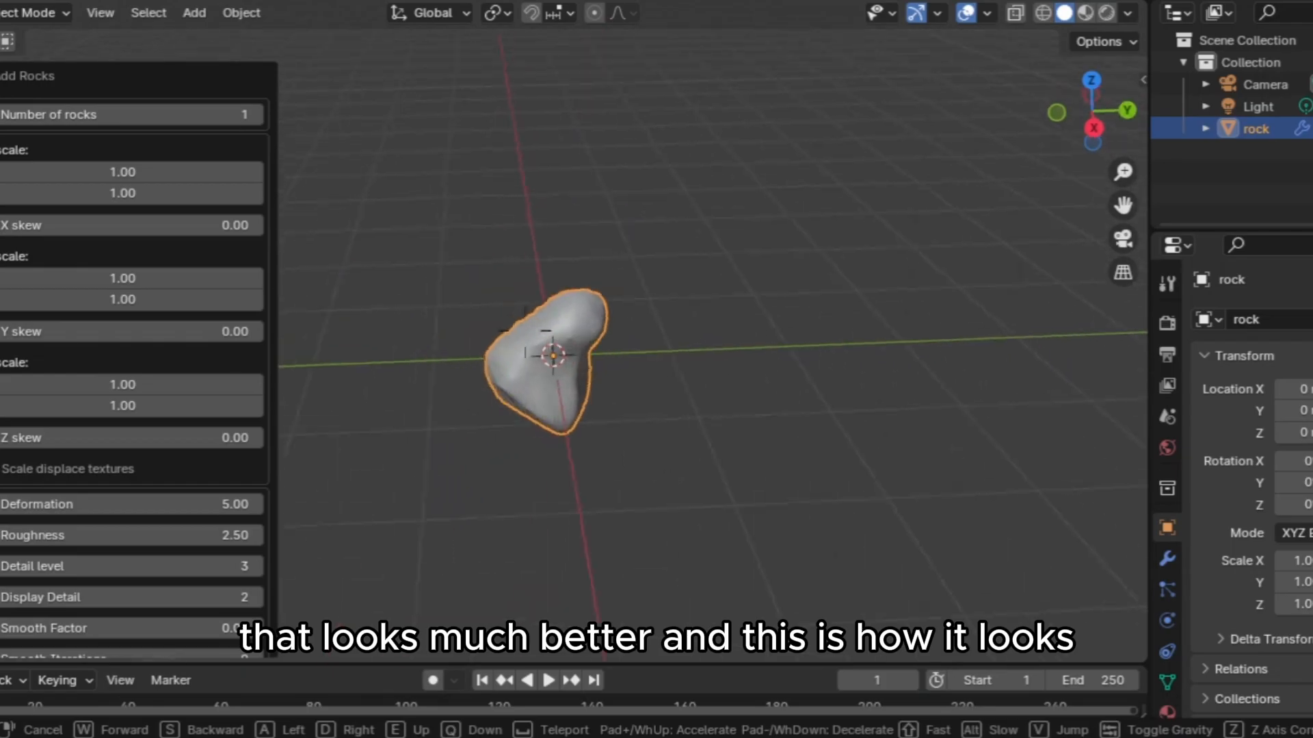